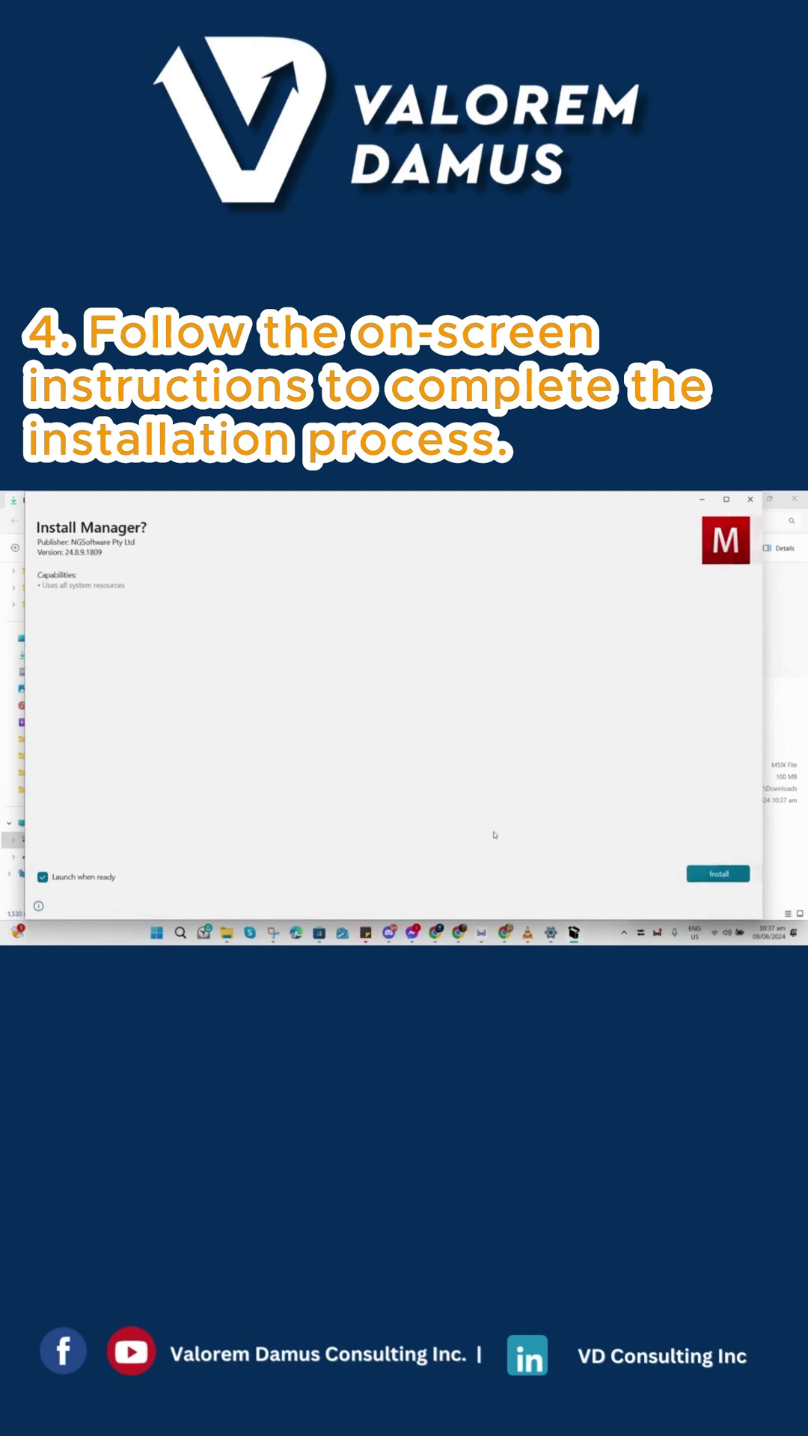
Install Manager.io with 'Launch when ready' checked so it opens to the empty Businesses list
{"action": "left_click", "coordinate": [718, 873]}
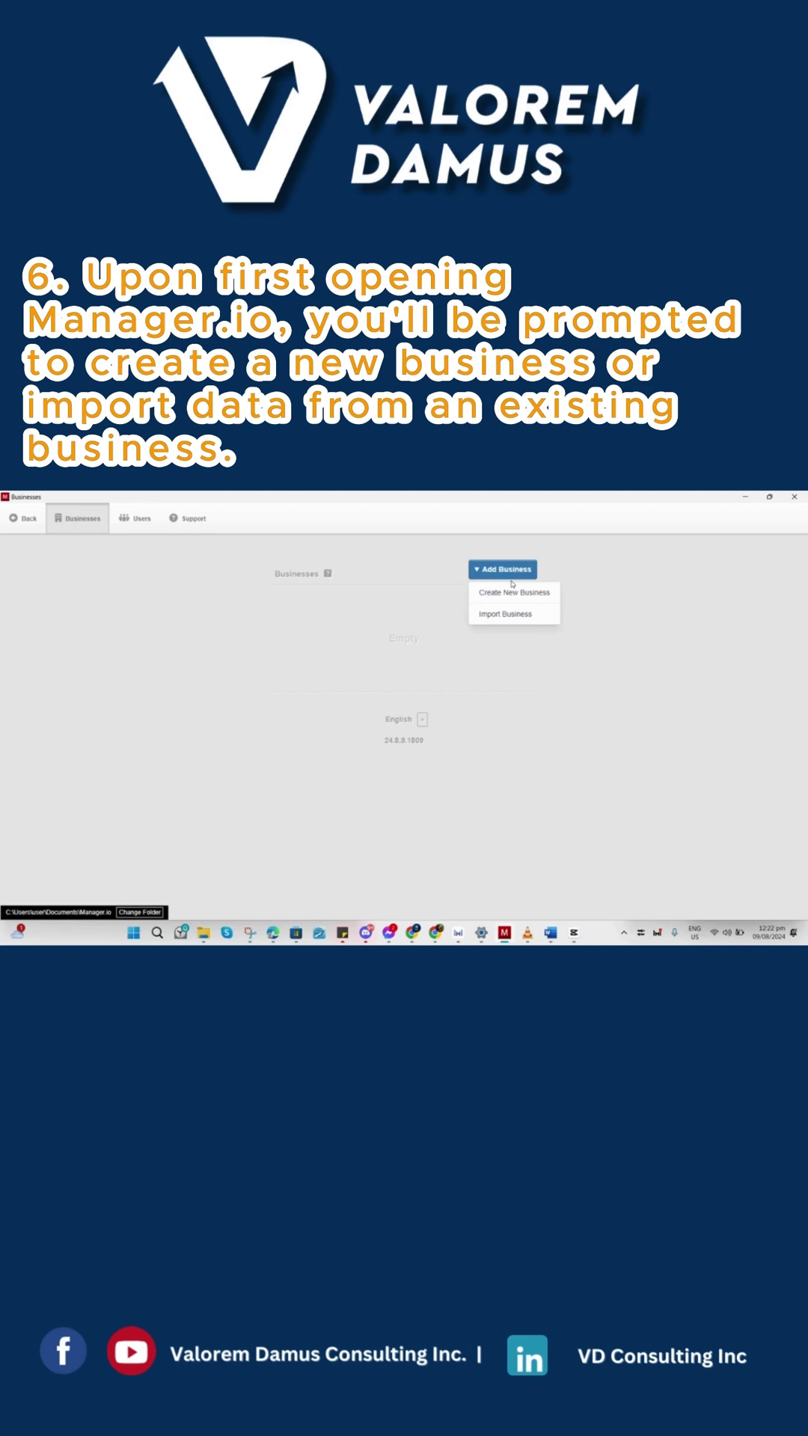
Create a new business named 'VDCInc' with Country left as Automatic
{"action": "left_click", "coordinate": [508, 592]}
{"action": "type", "text": "VDCInc"}
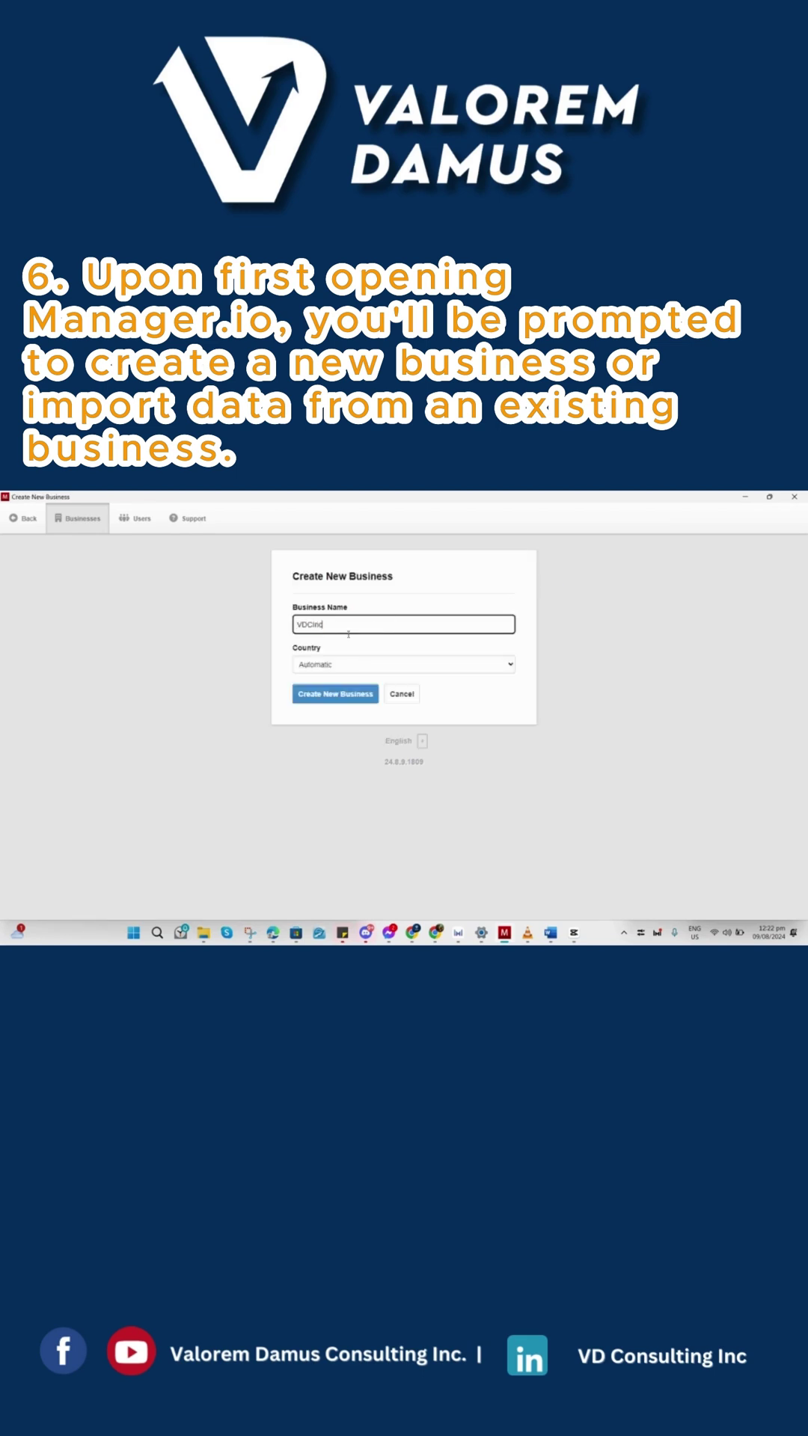
{"action": "left_click", "coordinate": [371, 665]}
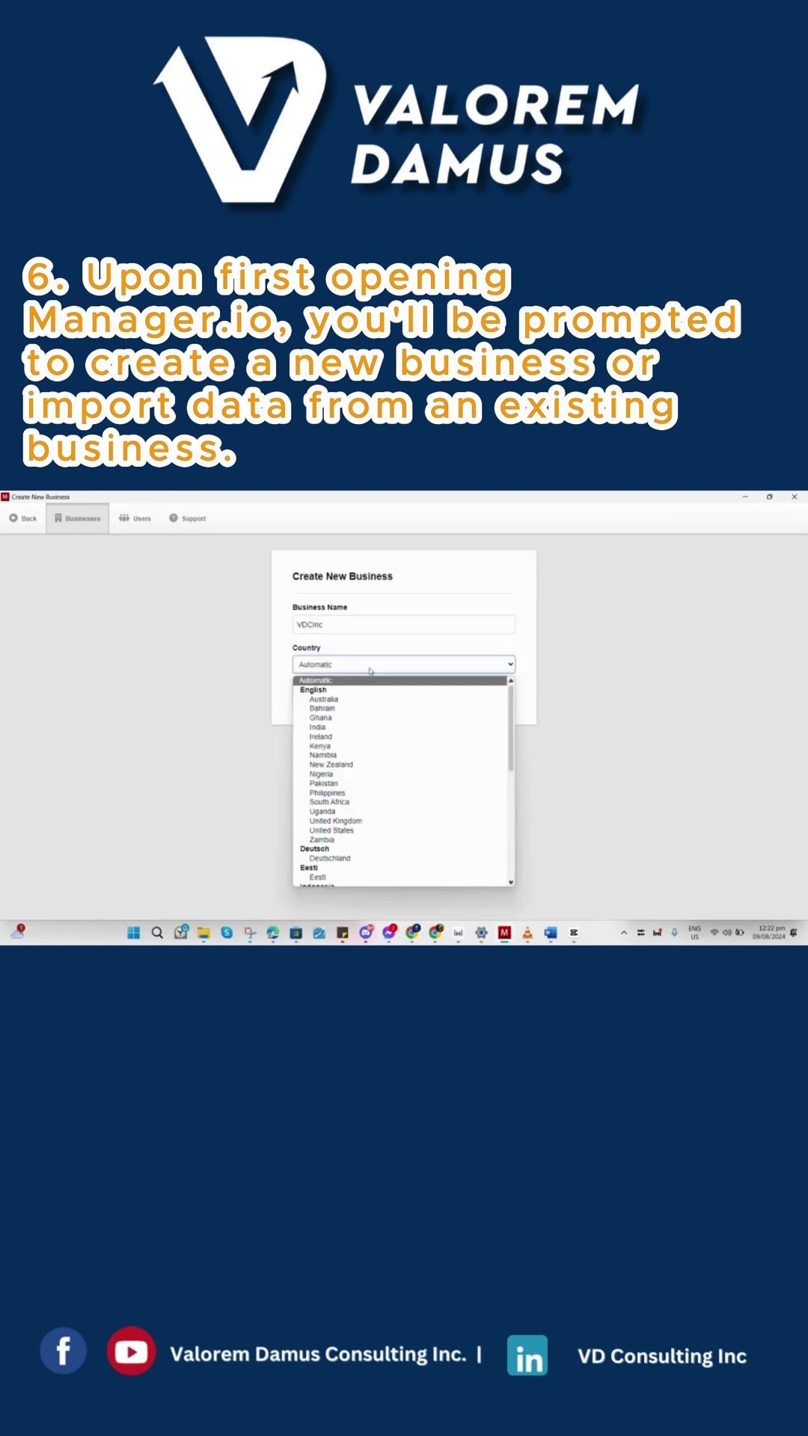
{"action": "scroll", "coordinate": [434, 808], "scroll_direction": "down", "scroll_amount": 5}
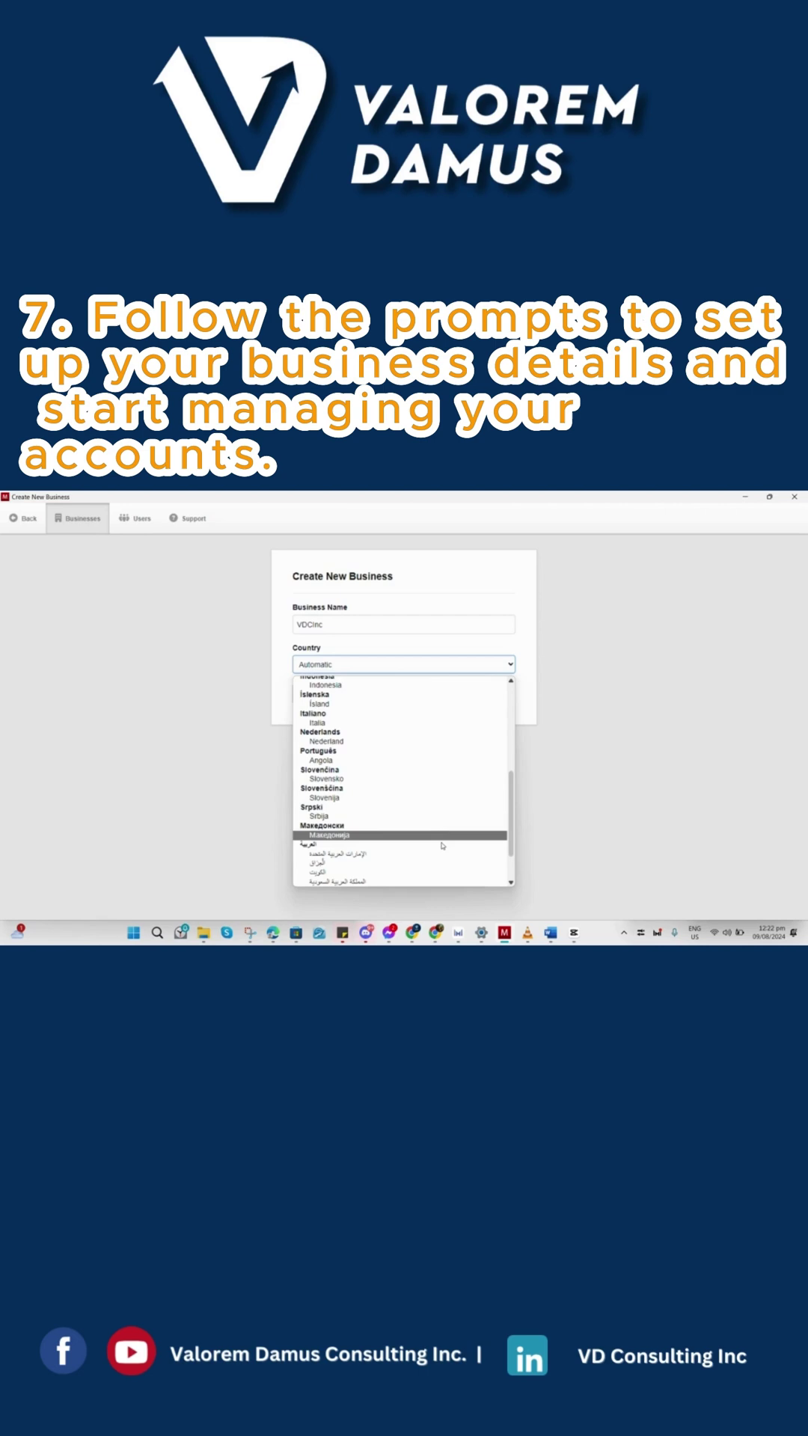
{"action": "scroll", "coordinate": [449, 809], "scroll_direction": "up", "scroll_amount": 3}
{"action": "scroll", "coordinate": [472, 763], "scroll_direction": "up", "scroll_amount": 2}
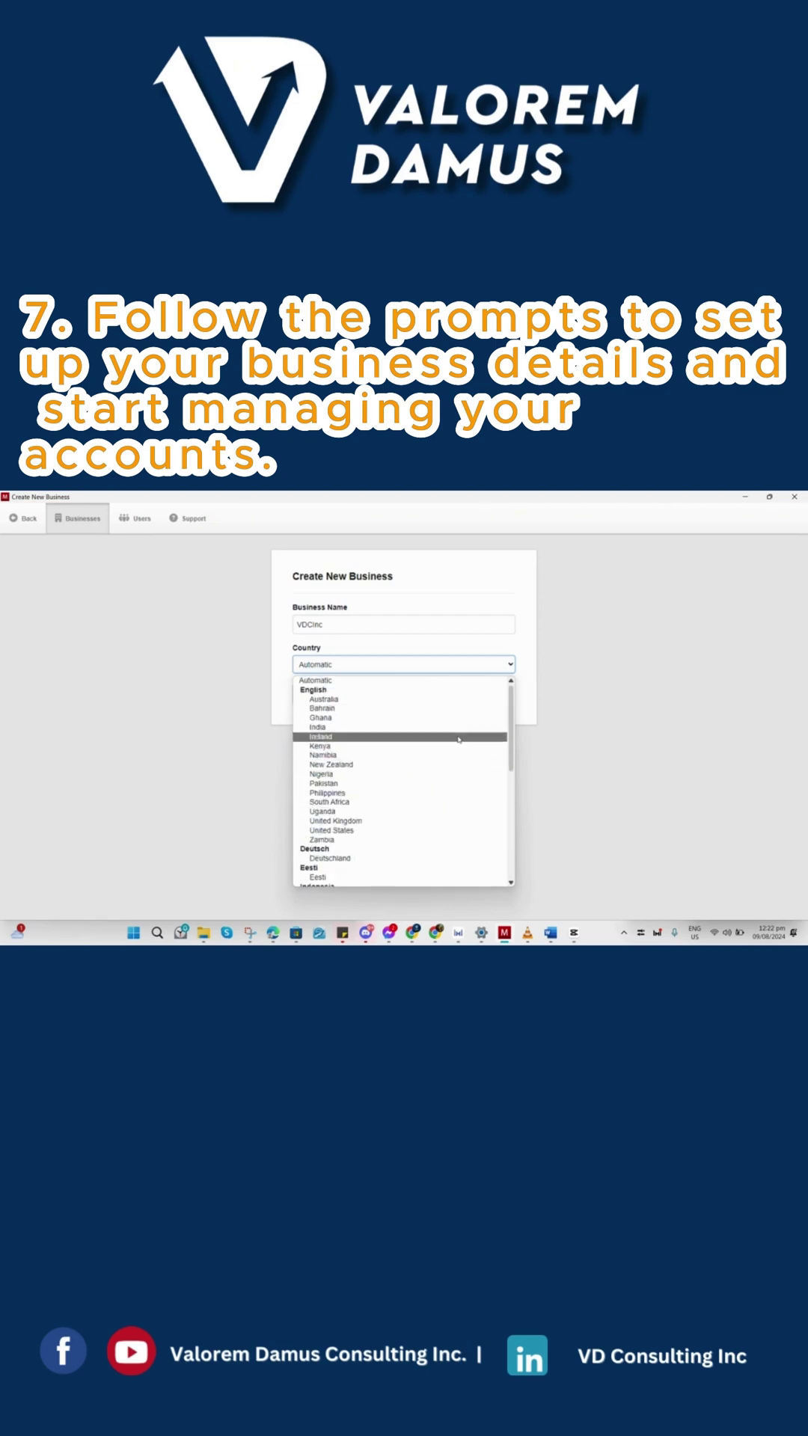
{"action": "left_click", "coordinate": [360, 681]}
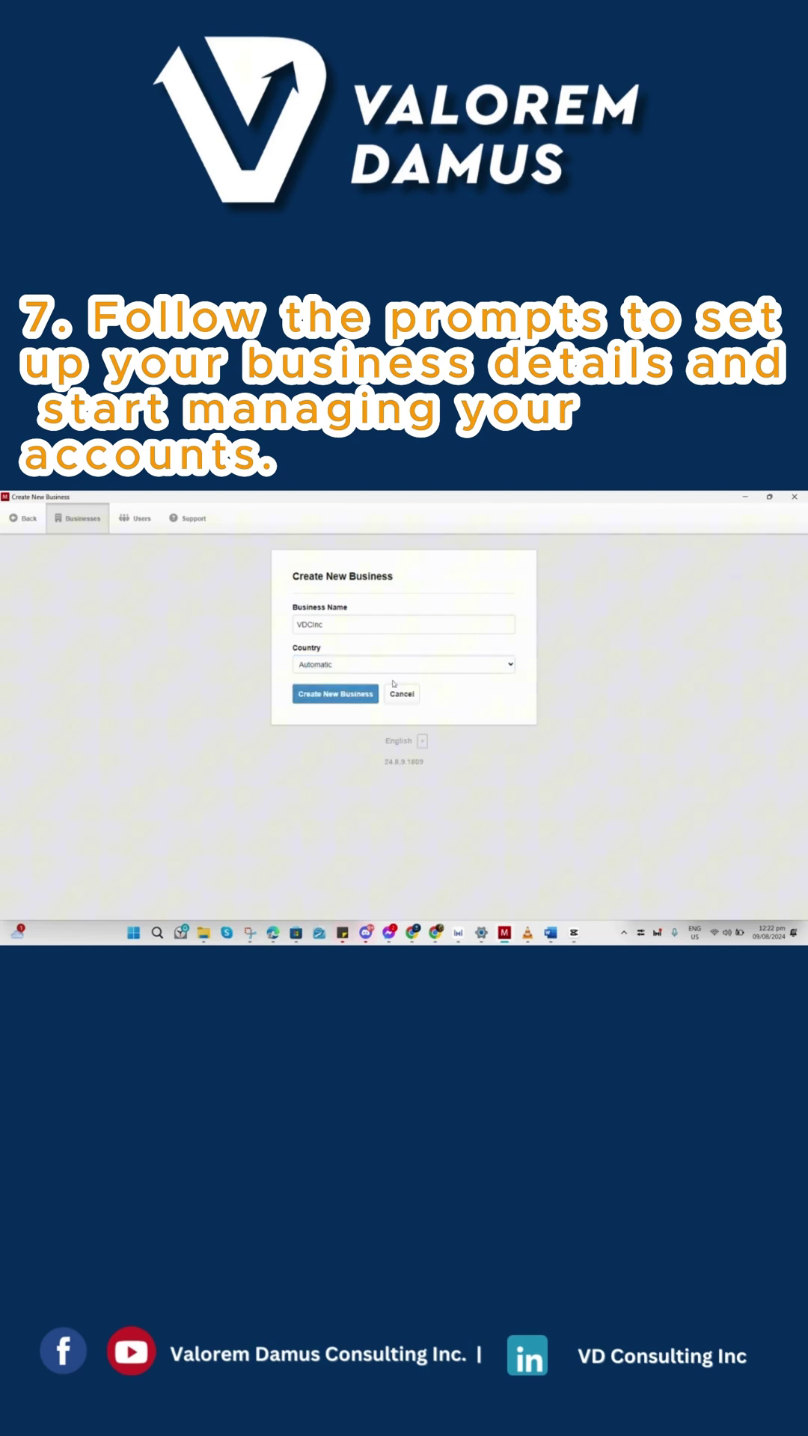
{"action": "left_click", "coordinate": [355, 696]}
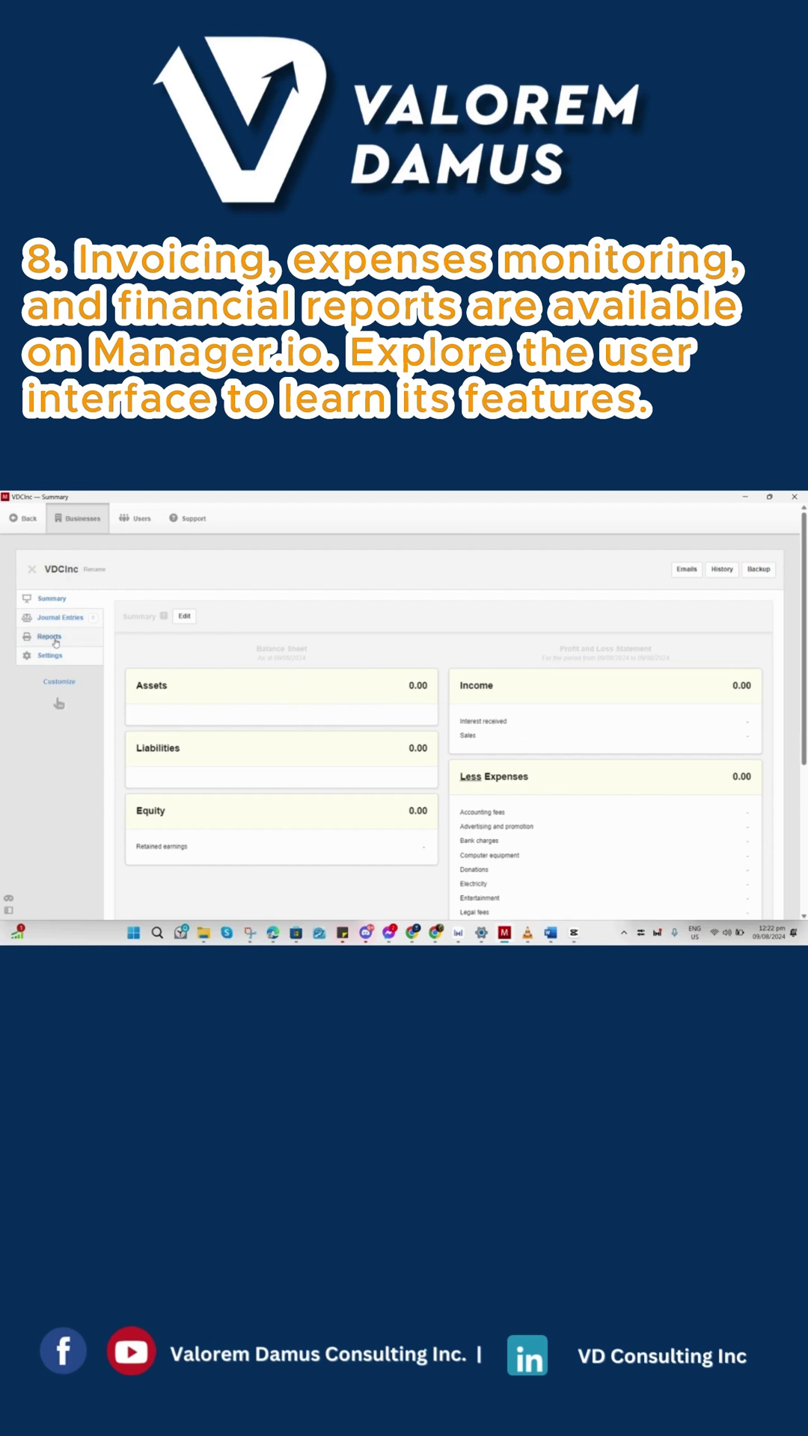
Browse VDCInc's Summary, return to Businesses, reopen VDCInc and show its Reports page
{"action": "left_click", "coordinate": [49, 637]}
{"action": "left_click", "coordinate": [84, 519]}
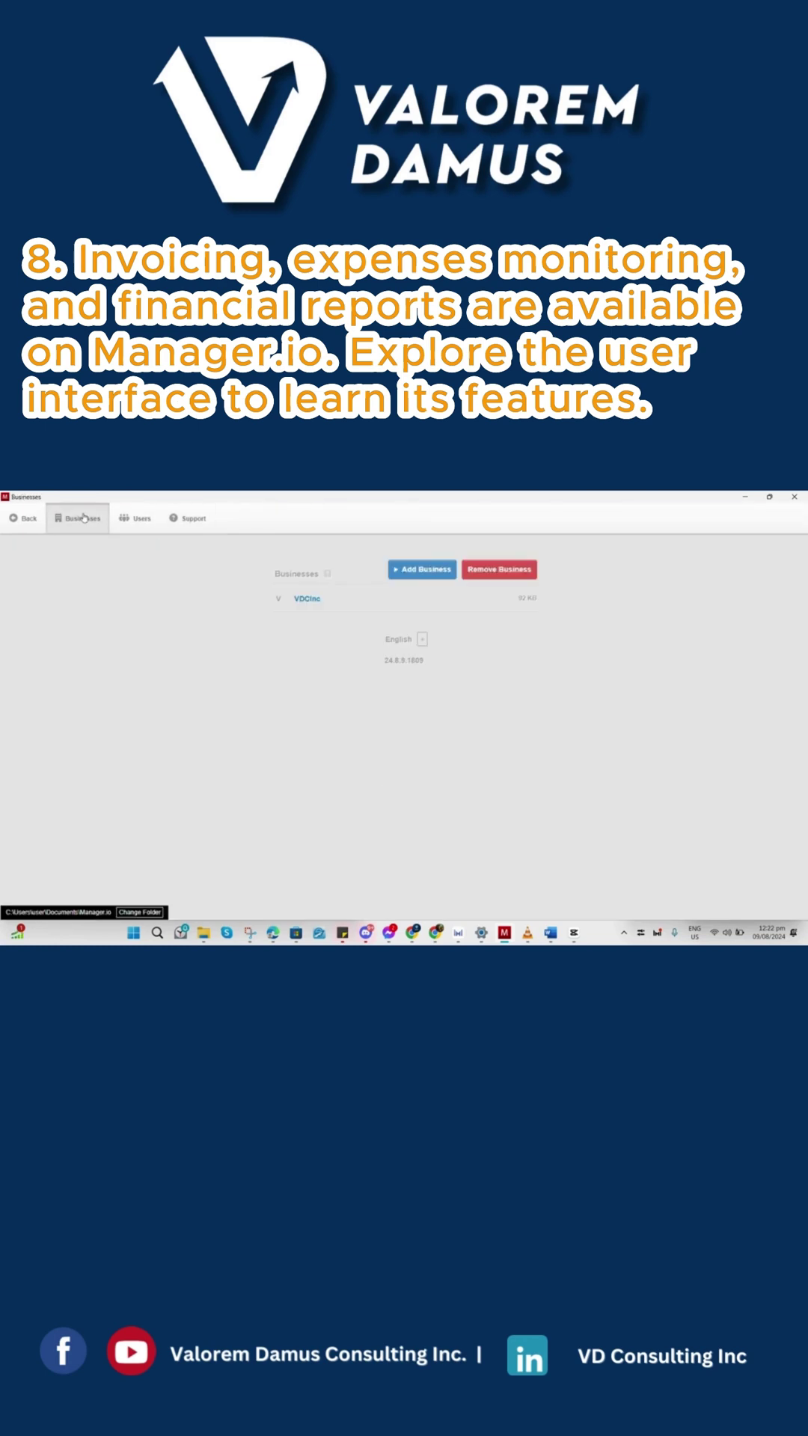
{"action": "left_click", "coordinate": [307, 601]}
{"action": "scroll", "coordinate": [58, 597], "scroll_direction": "down", "scroll_amount": 1}
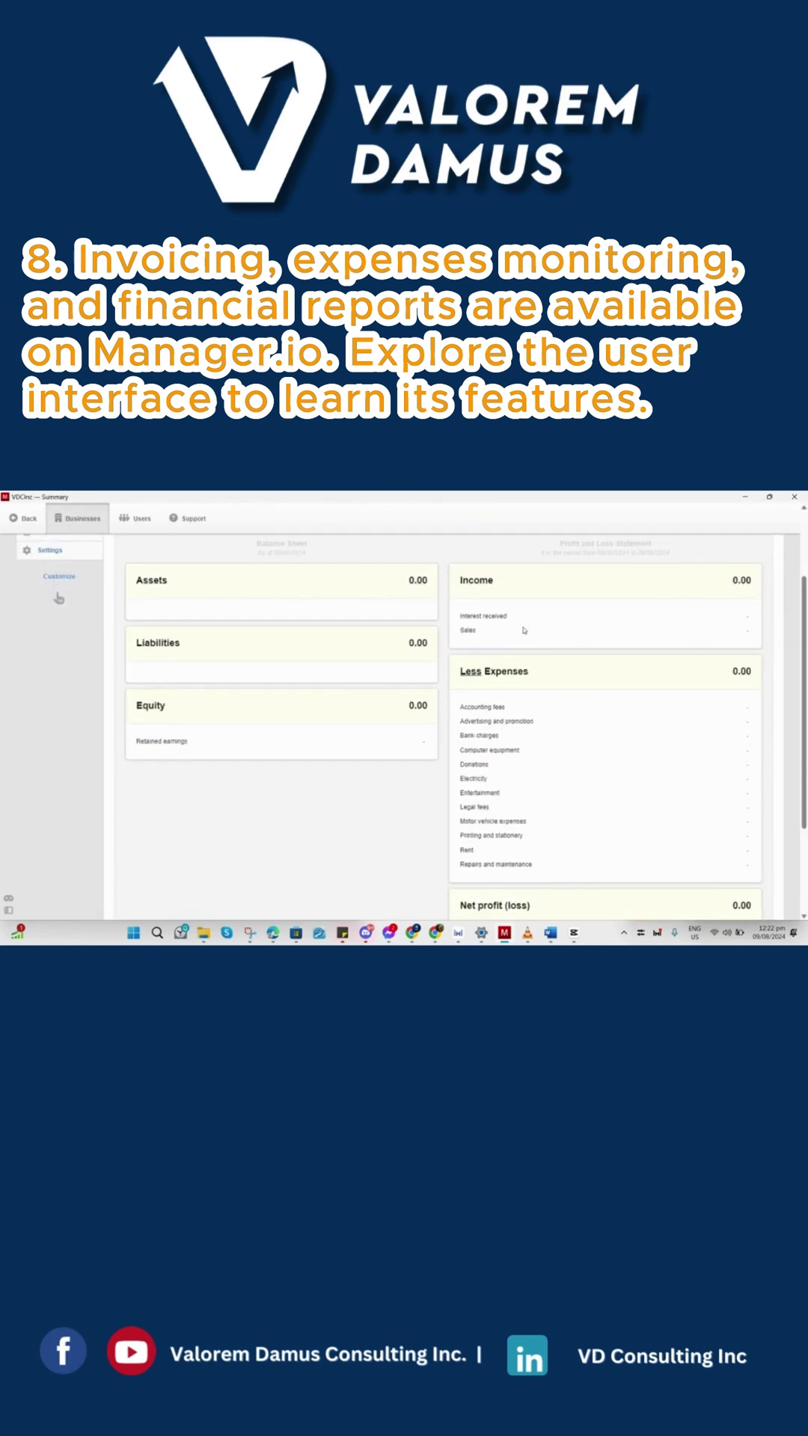
{"action": "scroll", "coordinate": [523, 631], "scroll_direction": "down", "scroll_amount": 3}
{"action": "scroll", "coordinate": [337, 673], "scroll_direction": "up", "scroll_amount": 5}
{"action": "left_click", "coordinate": [60, 618]}
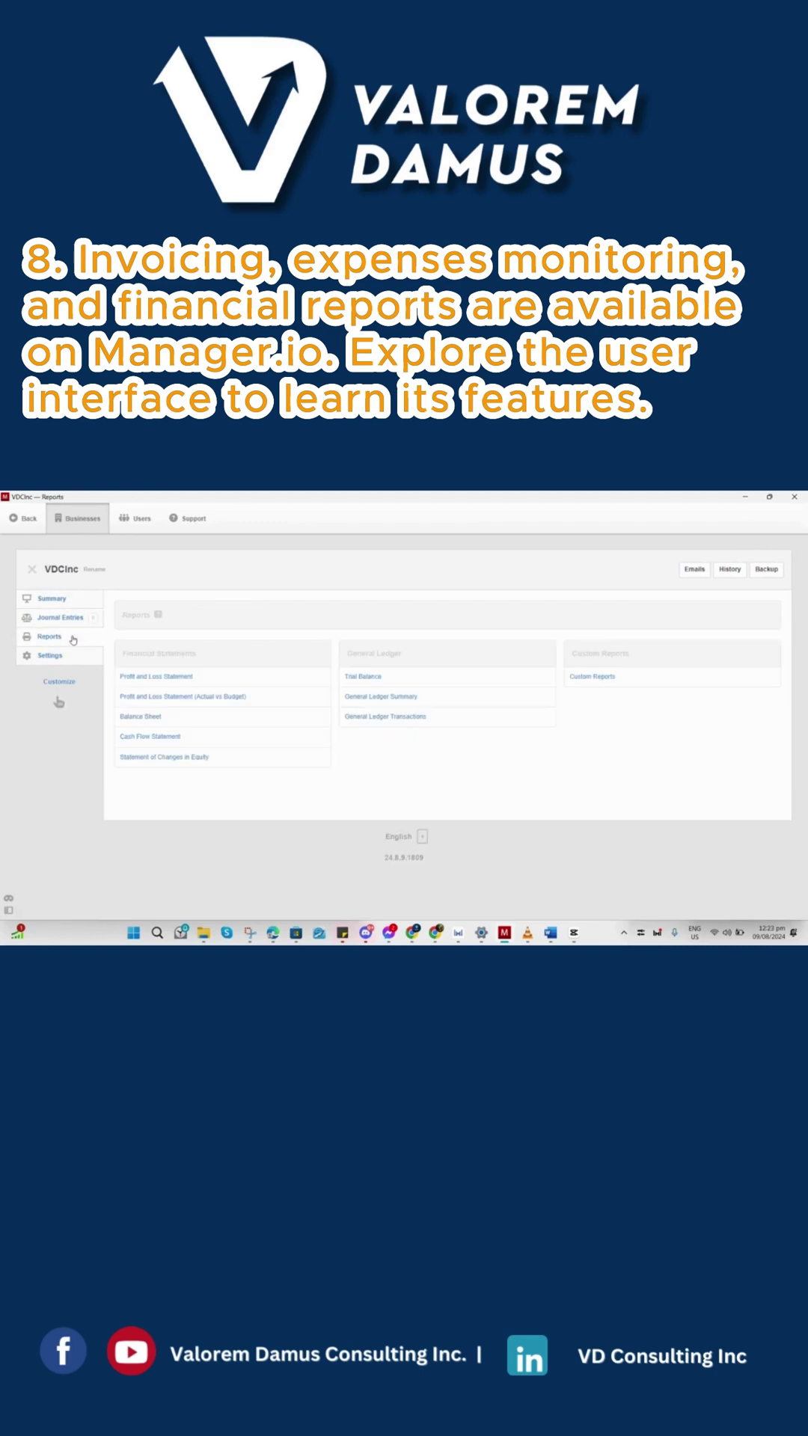